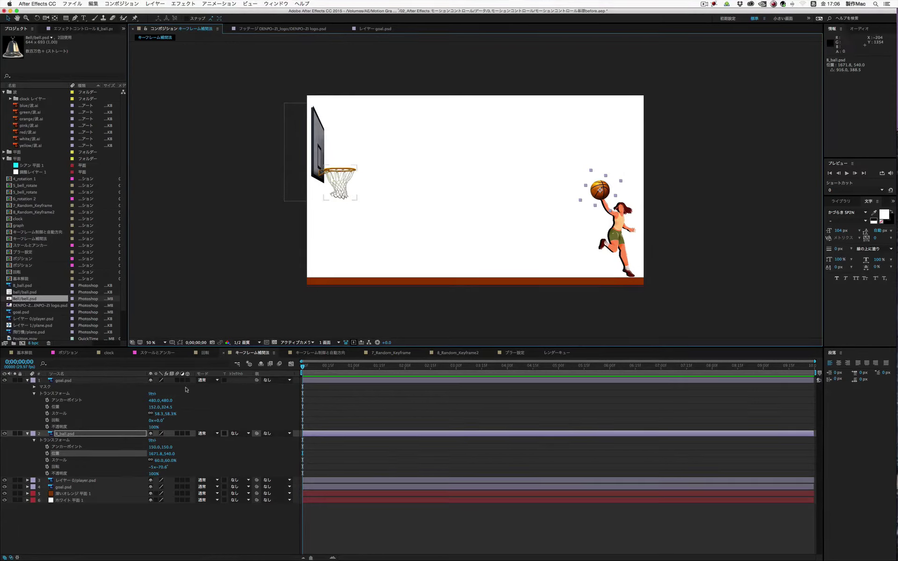
- Start Position keyframes on the ball and place it at the hoop at 0;00;03;01
{"action": "left_click", "coordinate": [47, 453]}
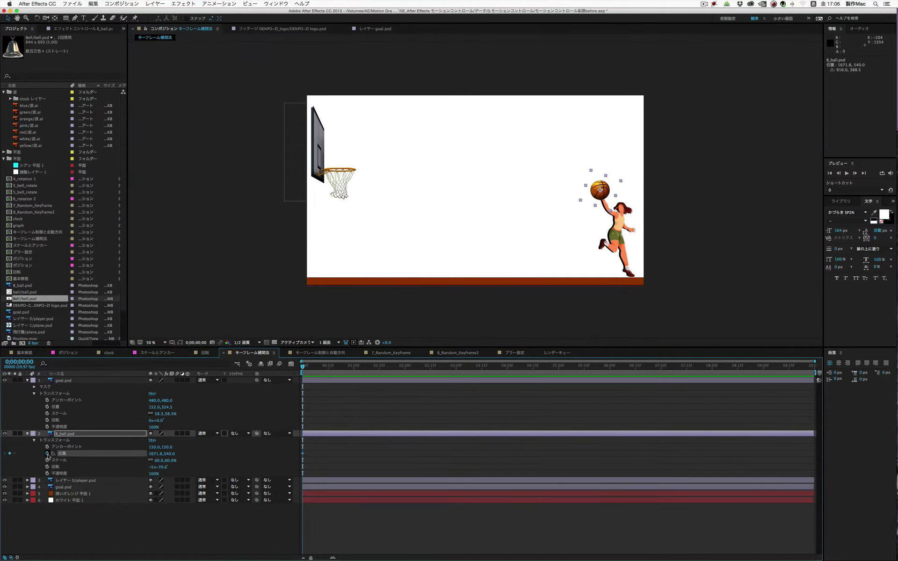
{"action": "left_click", "coordinate": [331, 366]}
{"action": "left_click_drag", "start_coordinate": [354, 370], "coordinate": [458, 370]}
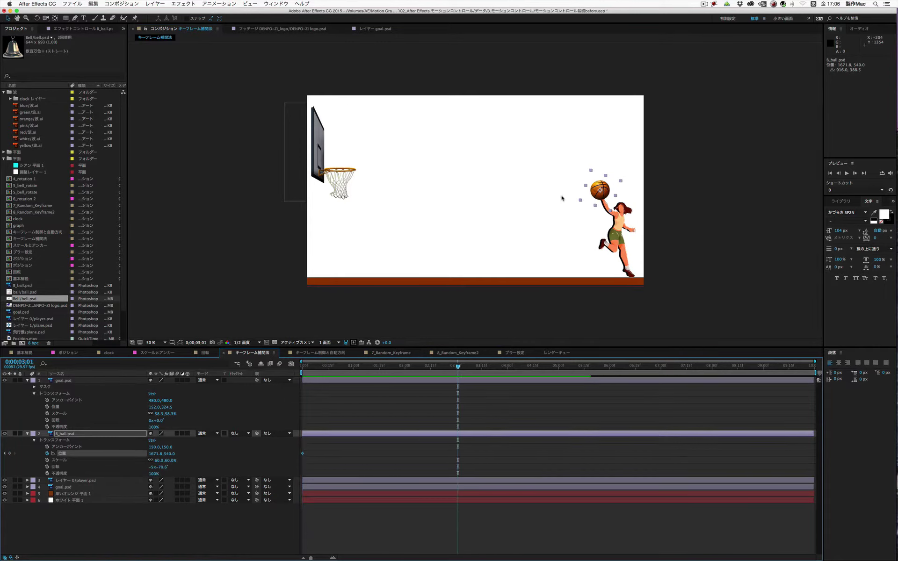
{"action": "mouse_move", "coordinate": [580, 192]}
{"action": "left_mouse_down"}
{"action": "mouse_move", "coordinate": [379, 149]}
{"action": "mouse_move", "coordinate": [279, 157]}
{"action": "left_mouse_up"}
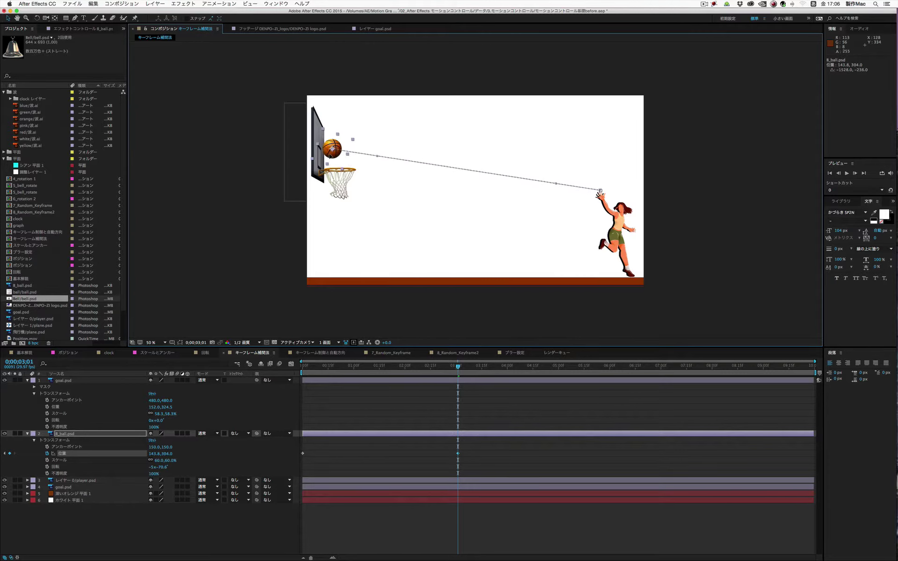
{"action": "left_click_drag", "start_coordinate": [333, 150], "coordinate": [332, 150]}
- Drop the ball near the floor at 0;00;04;01 and preview the animation
{"action": "left_click_drag", "start_coordinate": [460, 368], "coordinate": [509, 367]}
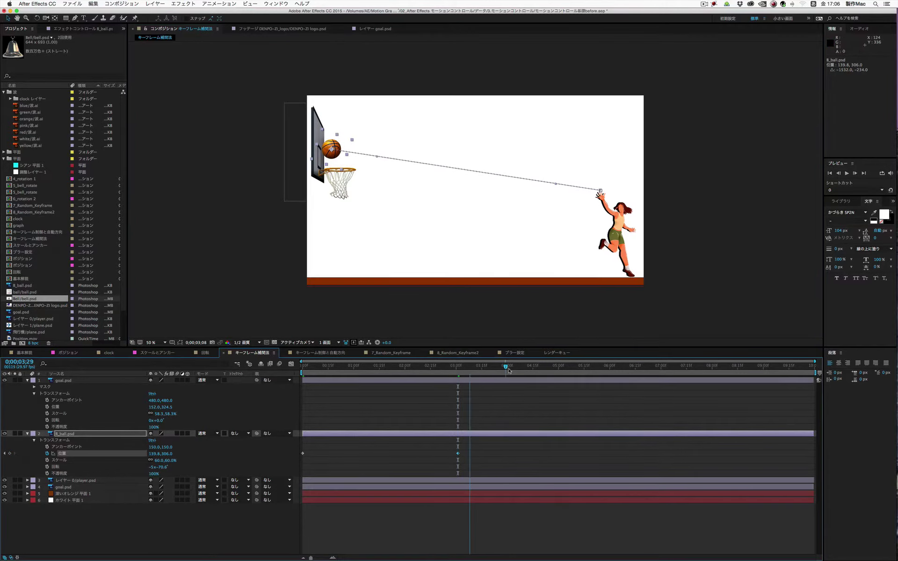
{"action": "left_click_drag", "start_coordinate": [333, 152], "coordinate": [353, 283]}
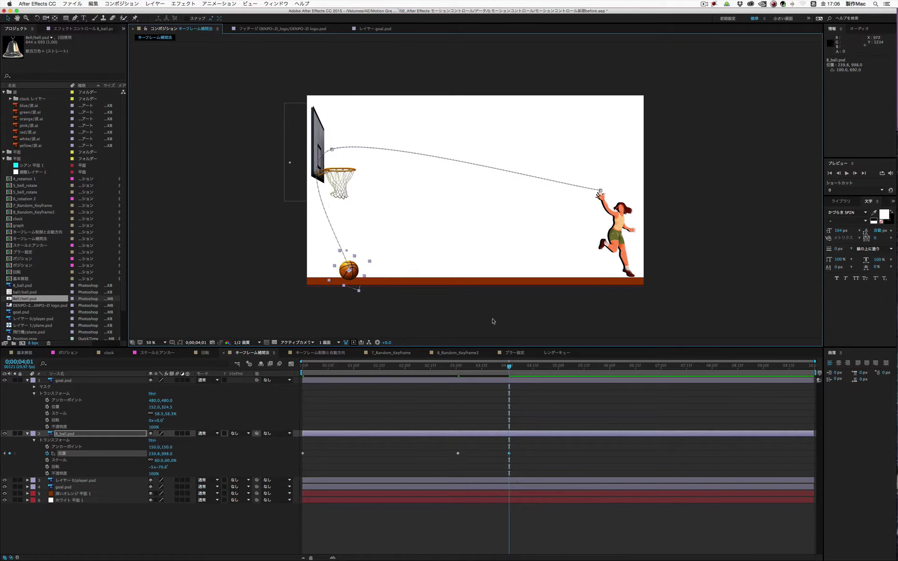
{"action": "key", "text": "space"}
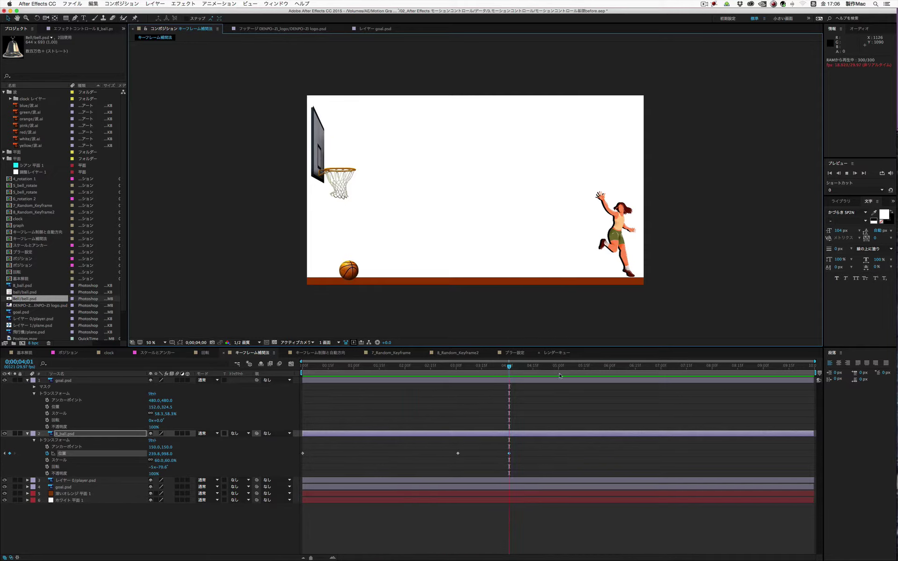
- Add an arc keyframe around 0;00;01;10 by lifting the mid-flight ball higher, then check the shot
{"action": "left_click", "coordinate": [532, 404]}
{"action": "left_click_drag", "start_coordinate": [503, 369], "coordinate": [428, 369]}
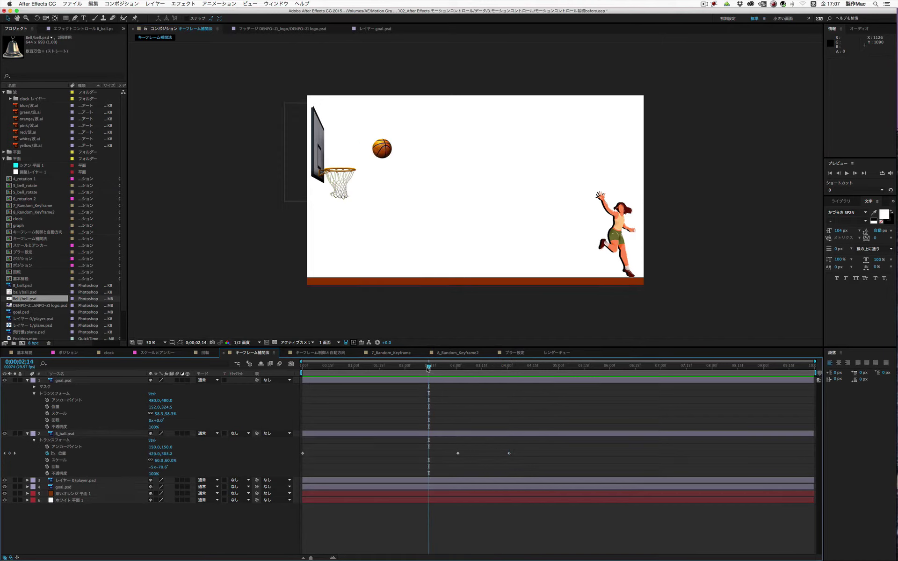
{"action": "left_click", "coordinate": [67, 433]}
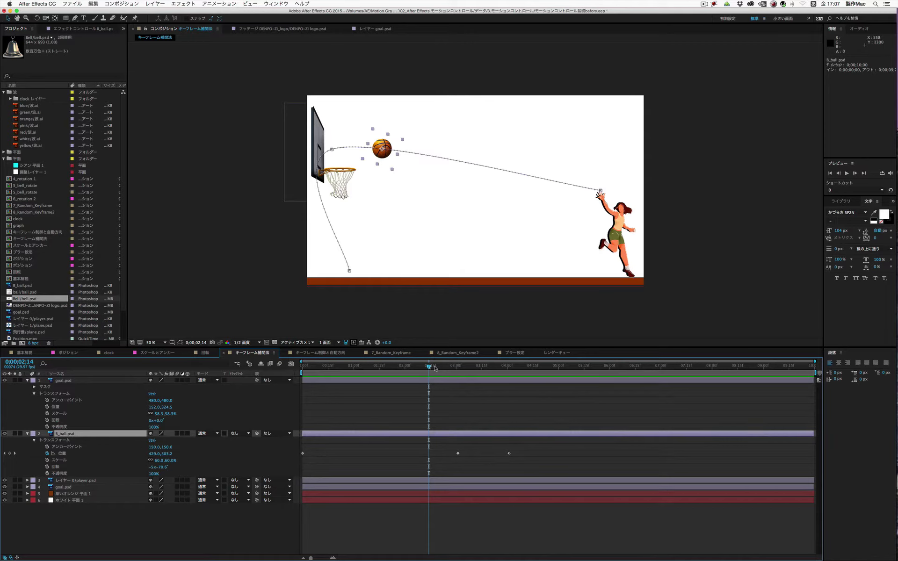
{"action": "left_click_drag", "start_coordinate": [426, 369], "coordinate": [370, 368]}
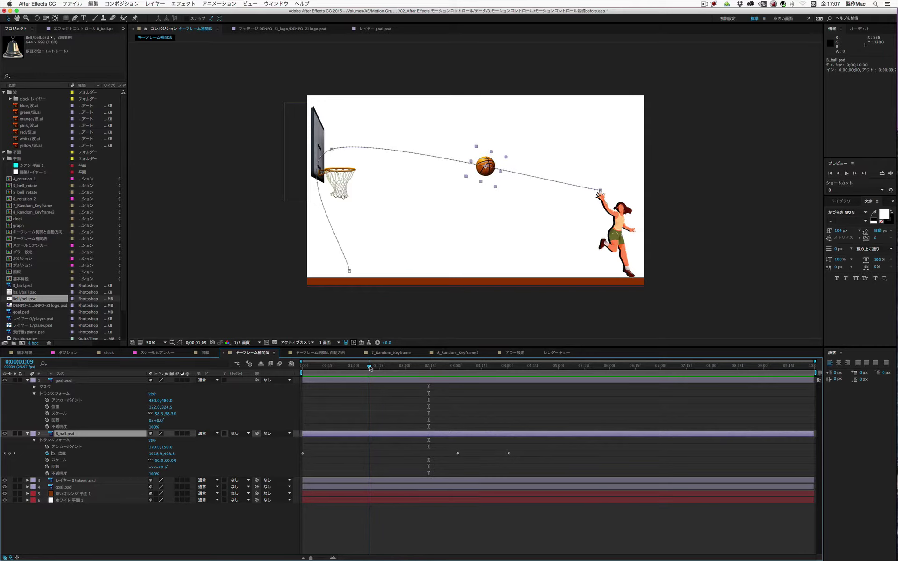
{"action": "left_click_drag", "start_coordinate": [370, 368], "coordinate": [371, 369]}
{"action": "left_click_drag", "start_coordinate": [484, 166], "coordinate": [486, 130]}
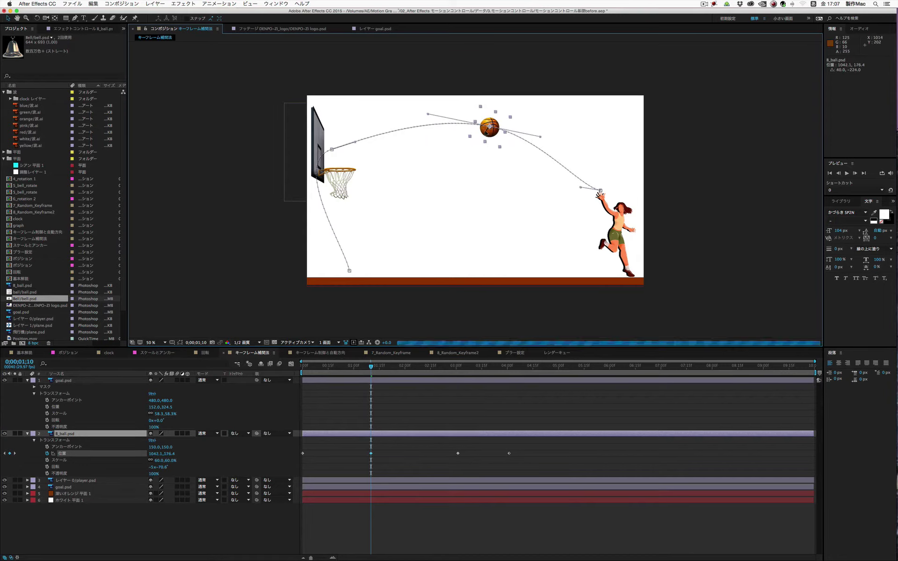
{"action": "left_click_drag", "start_coordinate": [475, 129], "coordinate": [476, 126]}
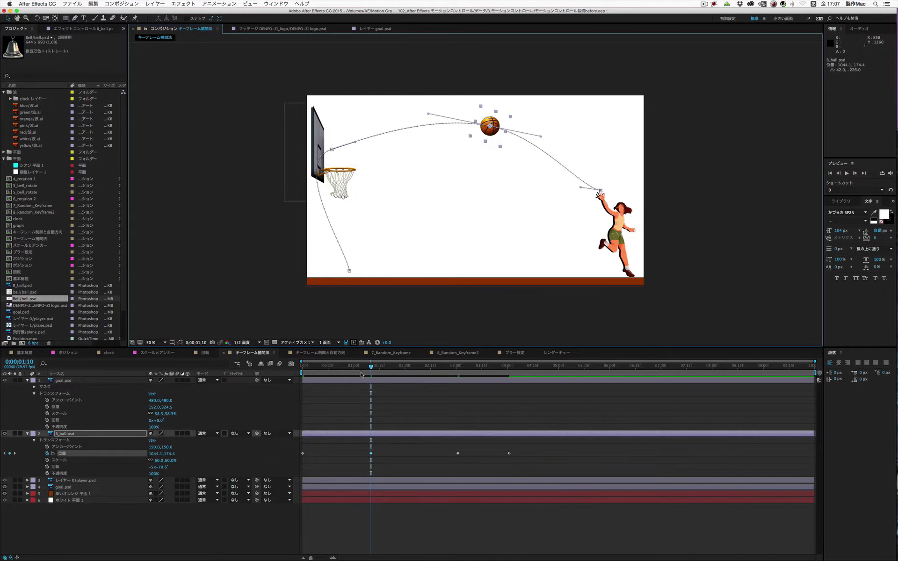
{"action": "mouse_move", "coordinate": [382, 373]}
{"action": "left_mouse_down"}
{"action": "mouse_move", "coordinate": [464, 372]}
{"action": "mouse_move", "coordinate": [414, 378]}
{"action": "left_mouse_up"}
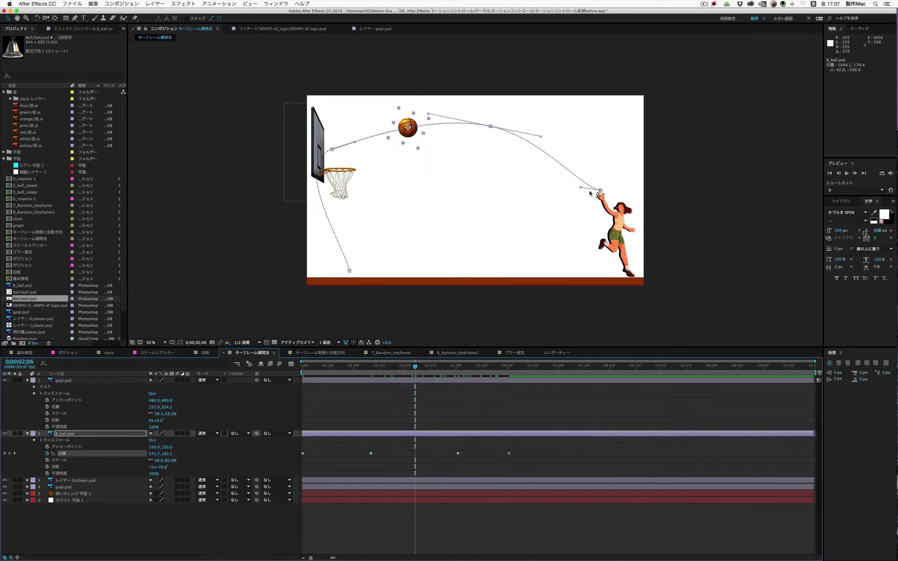
- Drag the path's Bezier handles at the hand, hoop and peak to smooth the arc
{"action": "left_click_drag", "start_coordinate": [581, 189], "coordinate": [588, 169]}
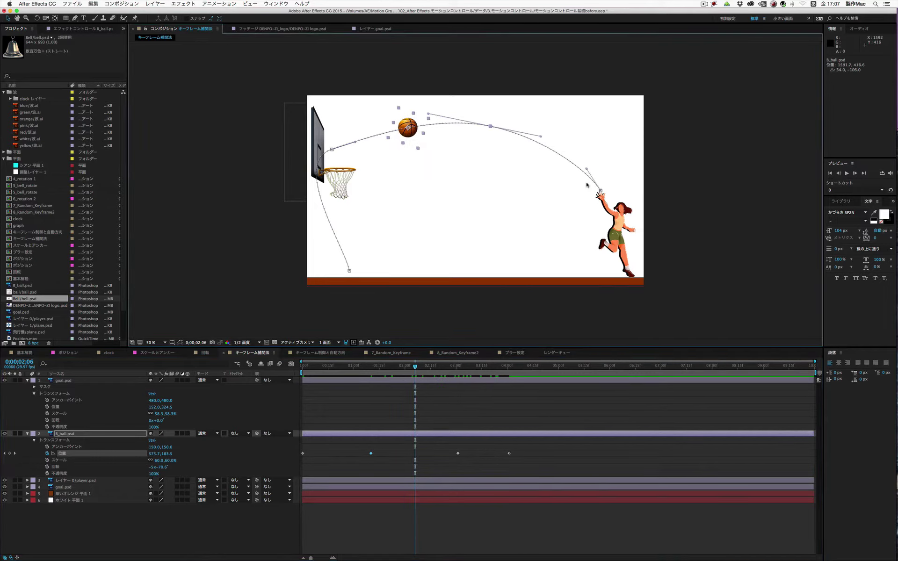
{"action": "left_click", "coordinate": [331, 150]}
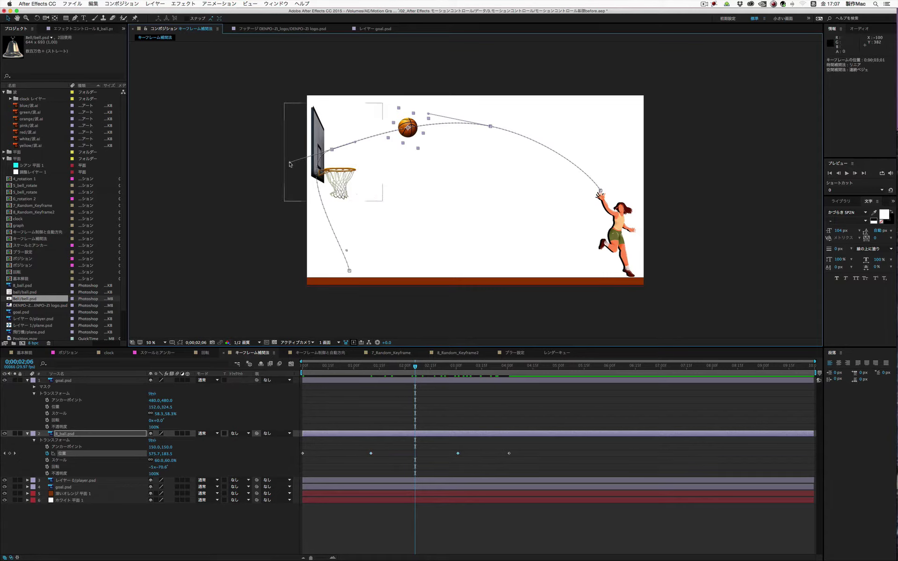
{"action": "left_click_drag", "start_coordinate": [290, 164], "coordinate": [305, 185]}
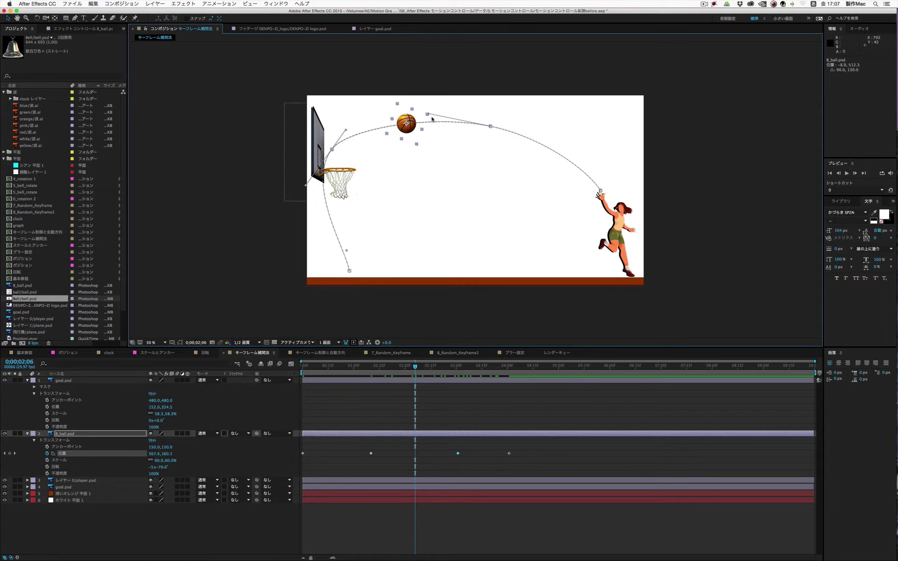
{"action": "left_click_drag", "start_coordinate": [427, 114], "coordinate": [431, 112]}
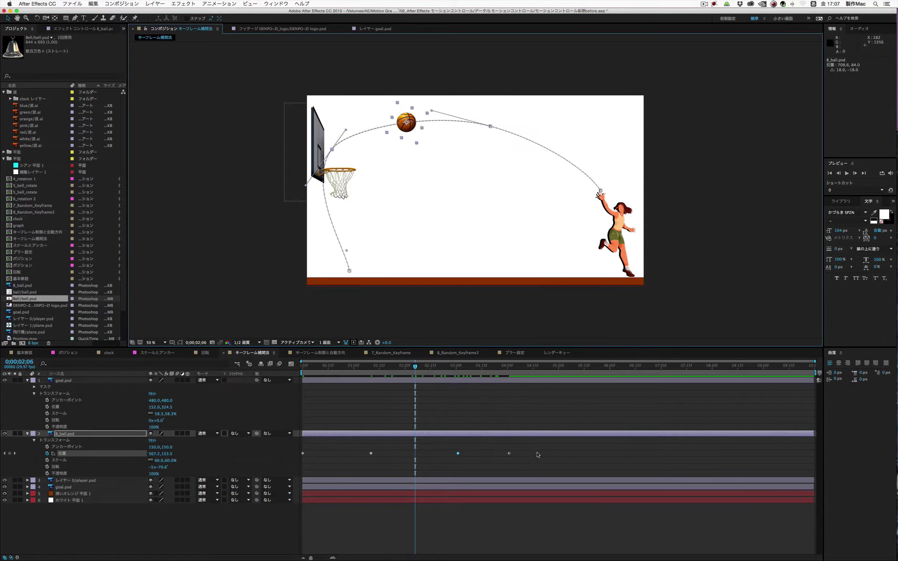
{"action": "left_click", "coordinate": [253, 456]}
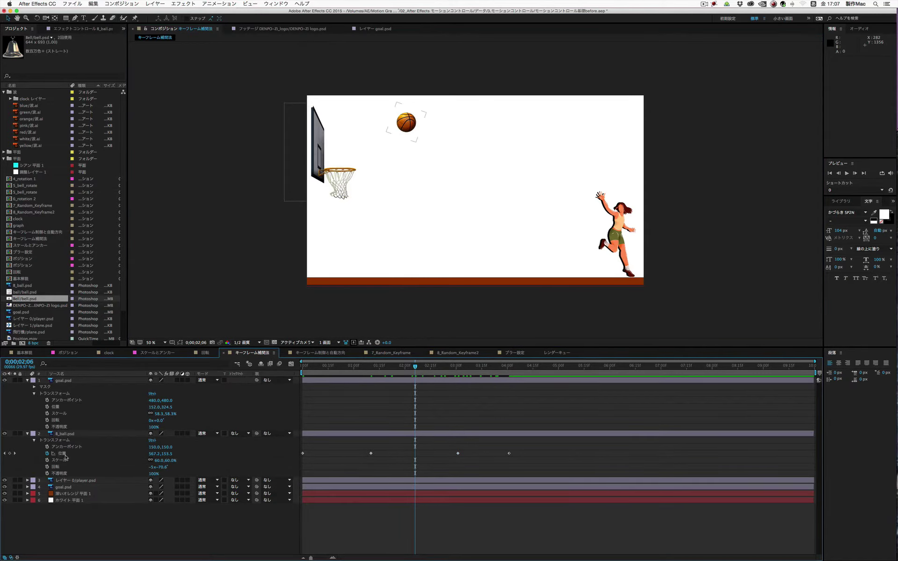
{"action": "left_click", "coordinate": [65, 456]}
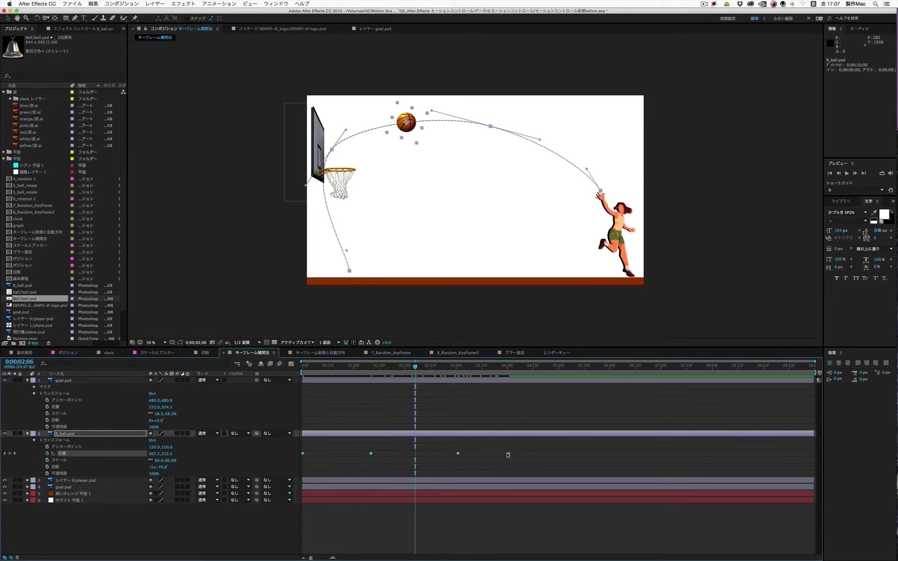
- Set the ball's Position keyframes to Linear temporal and spatial interpolation via Keyframe Interpolation
{"action": "left_click", "coordinate": [215, 2]}
{"action": "mouse_move", "coordinate": [242, 78]}
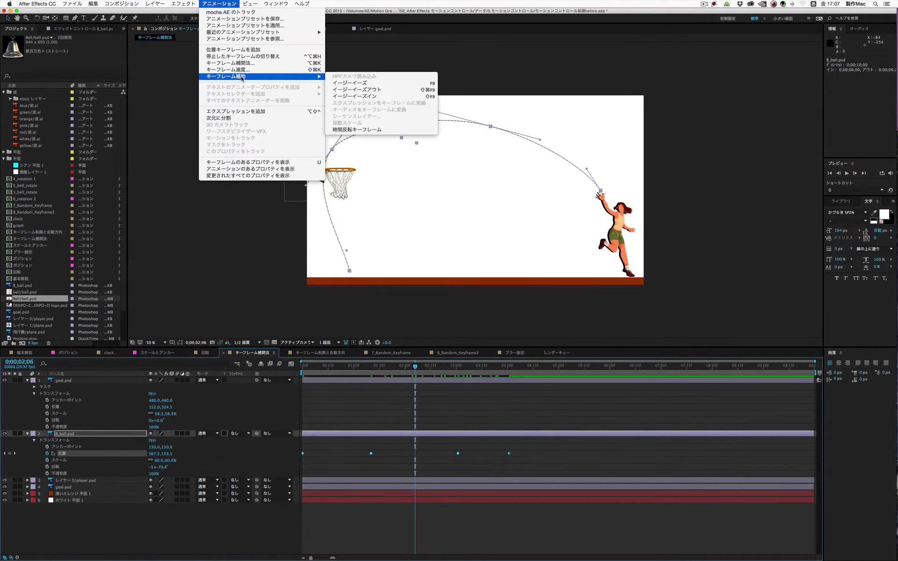
{"action": "left_click", "coordinate": [260, 63]}
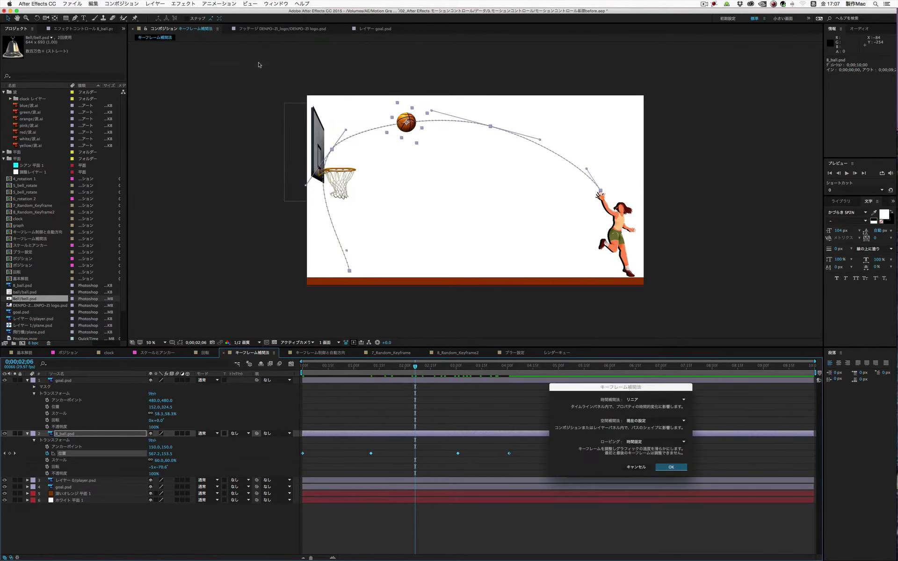
{"action": "left_click_drag", "start_coordinate": [649, 390], "coordinate": [243, 204]}
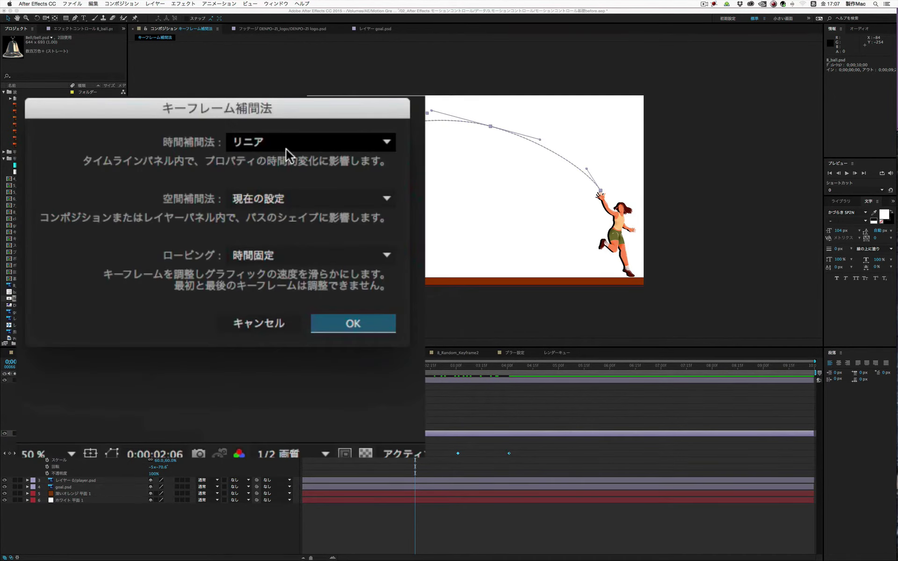
{"action": "left_click", "coordinate": [387, 142]}
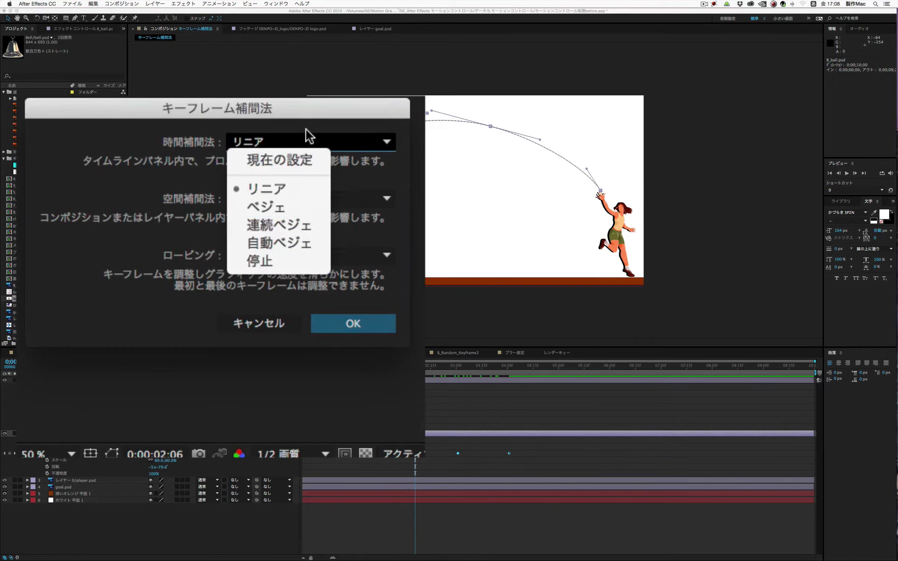
{"action": "left_click", "coordinate": [313, 108]}
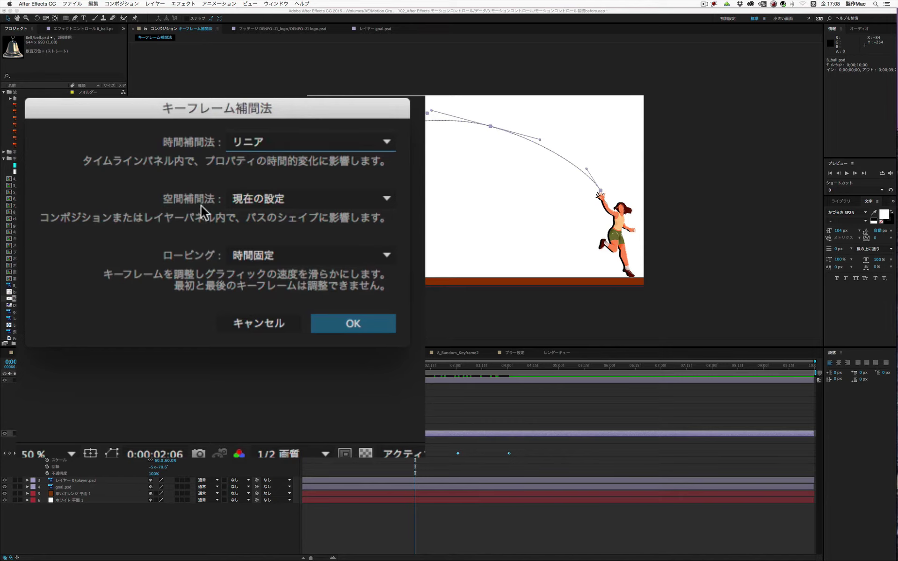
{"action": "left_click", "coordinate": [343, 199]}
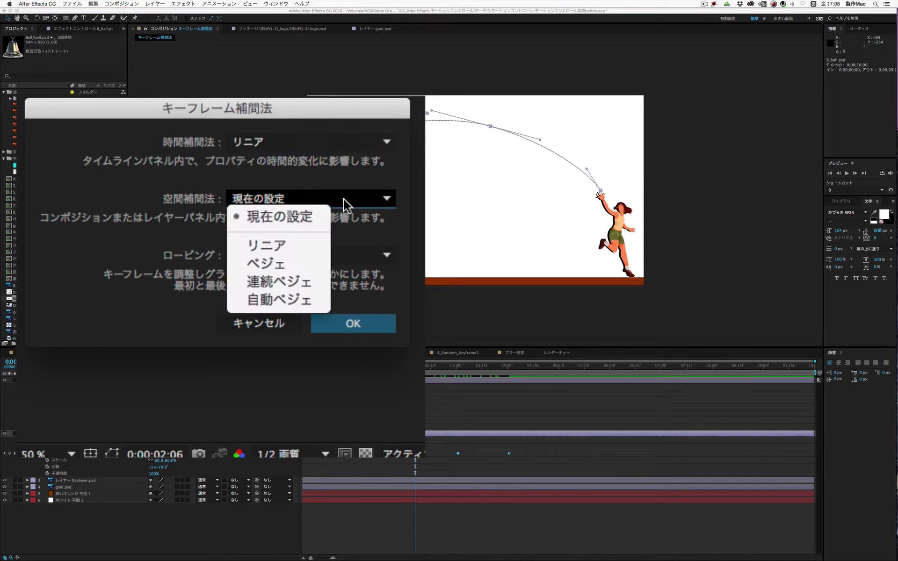
{"action": "left_click", "coordinate": [309, 247]}
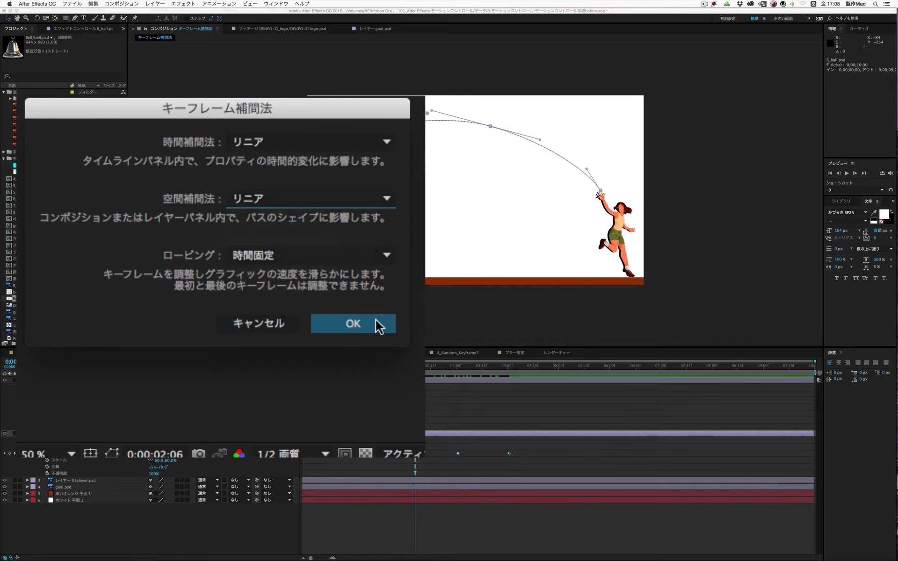
{"action": "left_click", "coordinate": [358, 324]}
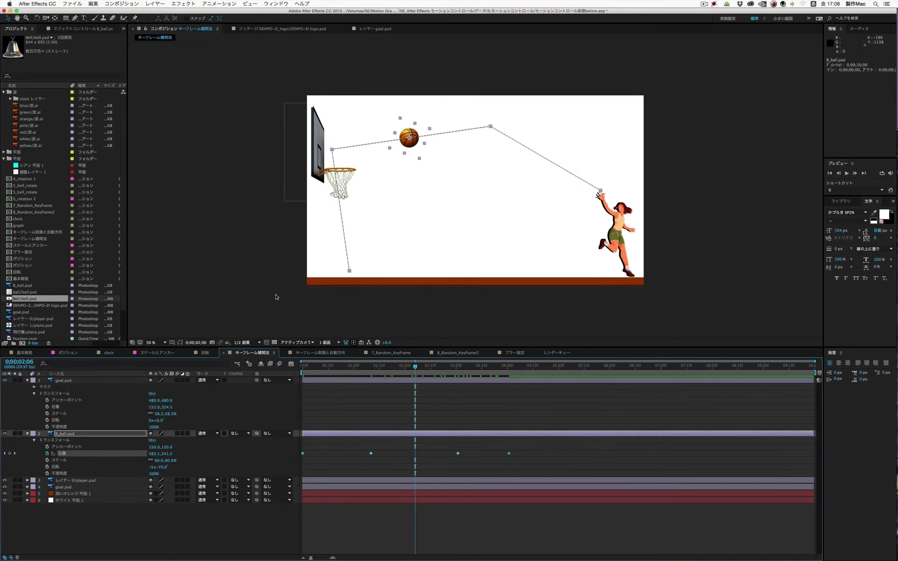
{"action": "left_click", "coordinate": [405, 367]}
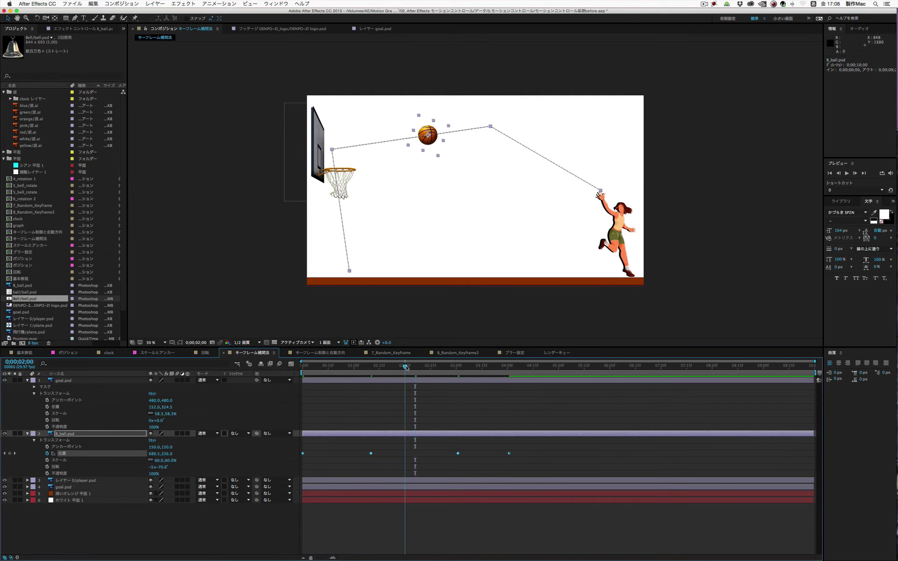
{"action": "key", "text": "space"}
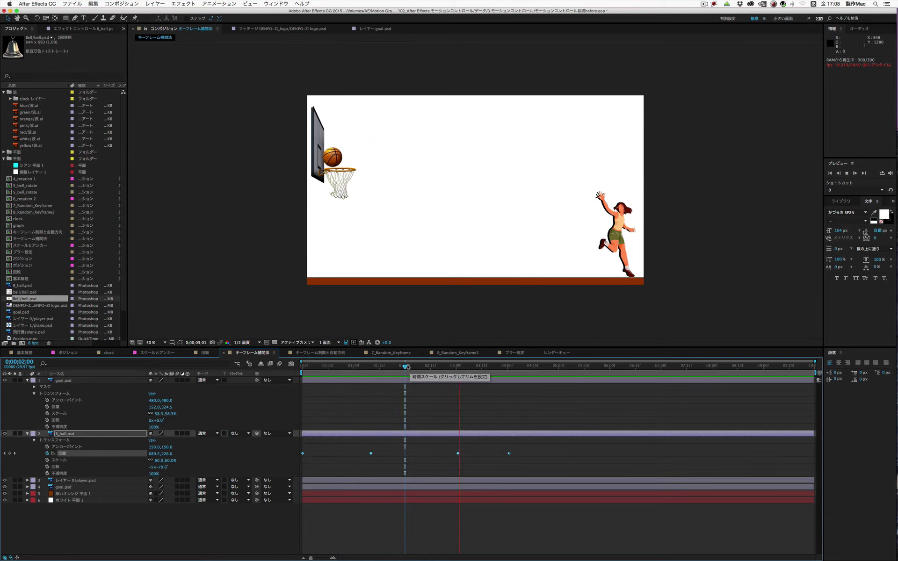
{"action": "left_click", "coordinate": [391, 366]}
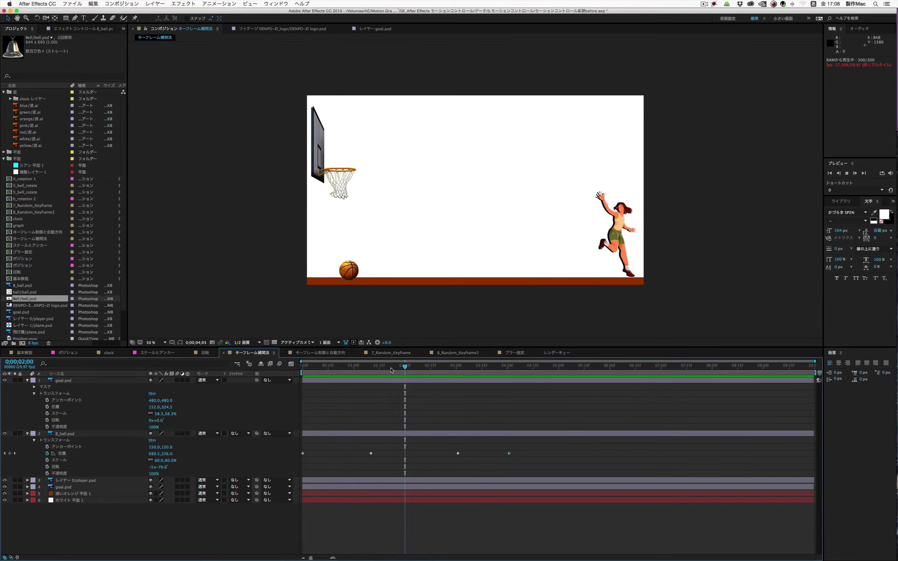
{"action": "left_click_drag", "start_coordinate": [391, 367], "coordinate": [441, 373]}
{"action": "left_click", "coordinate": [62, 454]}
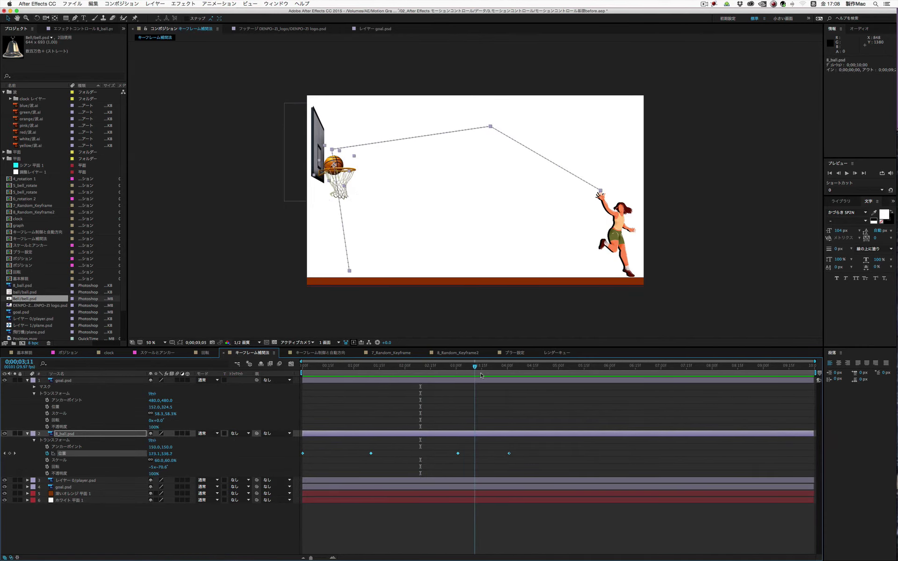
{"action": "mouse_move", "coordinate": [441, 373]}
{"action": "left_mouse_down"}
{"action": "mouse_move", "coordinate": [477, 375]}
{"action": "mouse_move", "coordinate": [403, 375]}
{"action": "left_mouse_up"}
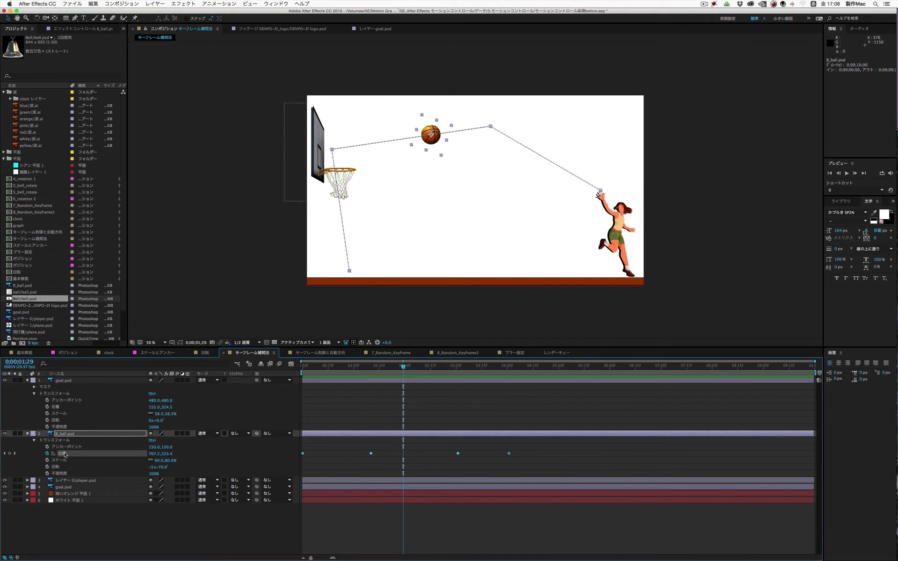
- Change the Position keyframes' spatial interpolation to Continuous Bezier
{"action": "left_click", "coordinate": [210, 2]}
{"action": "left_click", "coordinate": [243, 67]}
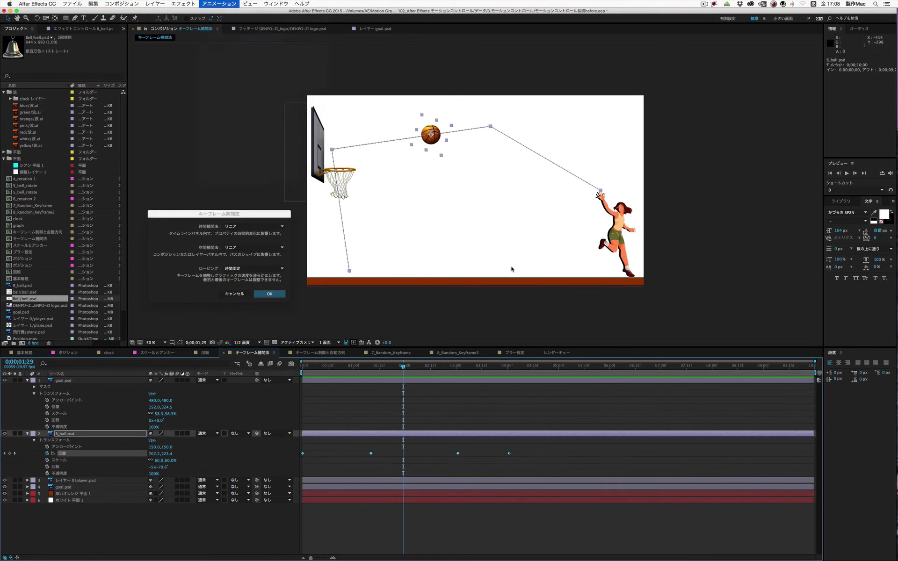
{"action": "left_click", "coordinate": [238, 249]}
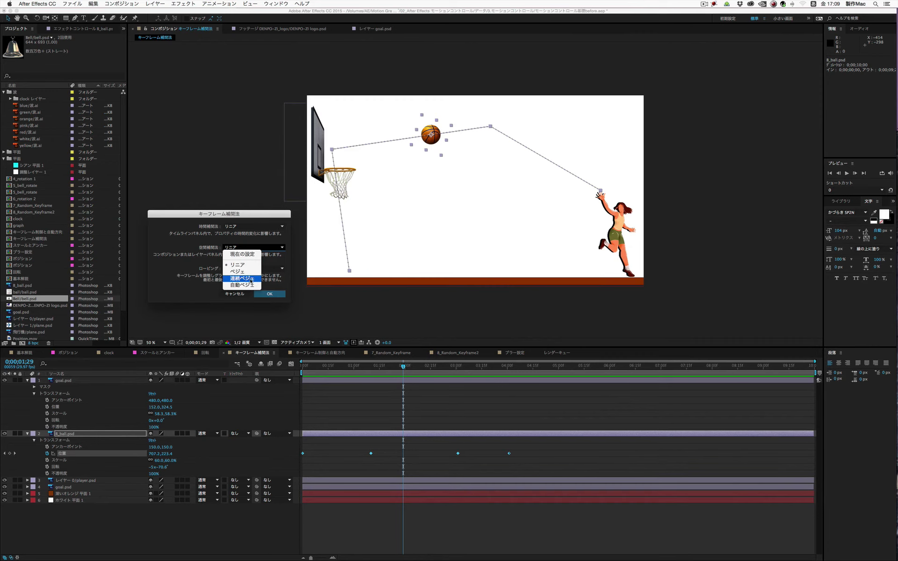
{"action": "left_click", "coordinate": [251, 279]}
{"action": "left_click", "coordinate": [270, 294]}
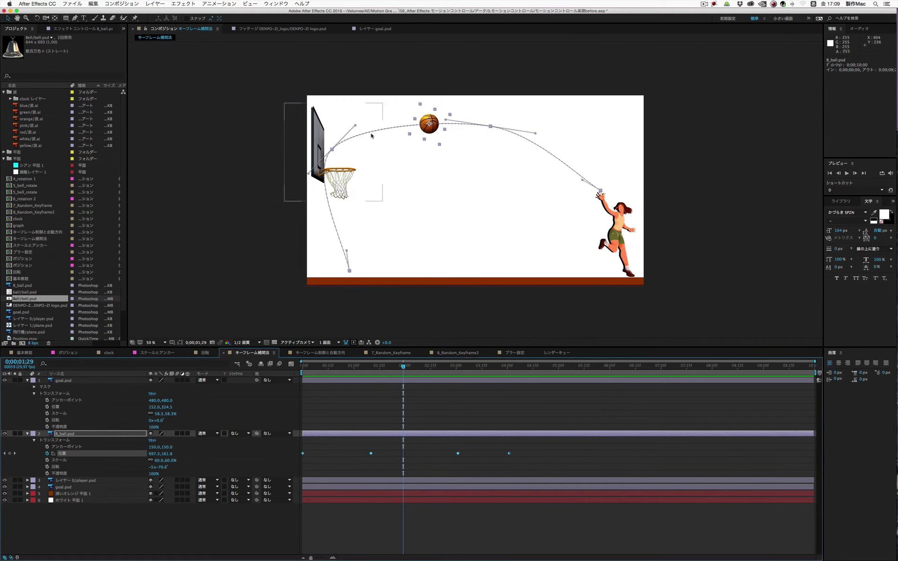
- Drag the tangent handles at the hoop, peak and player's hands to reshape the arc
{"action": "left_click_drag", "start_coordinate": [356, 127], "coordinate": [350, 123]}
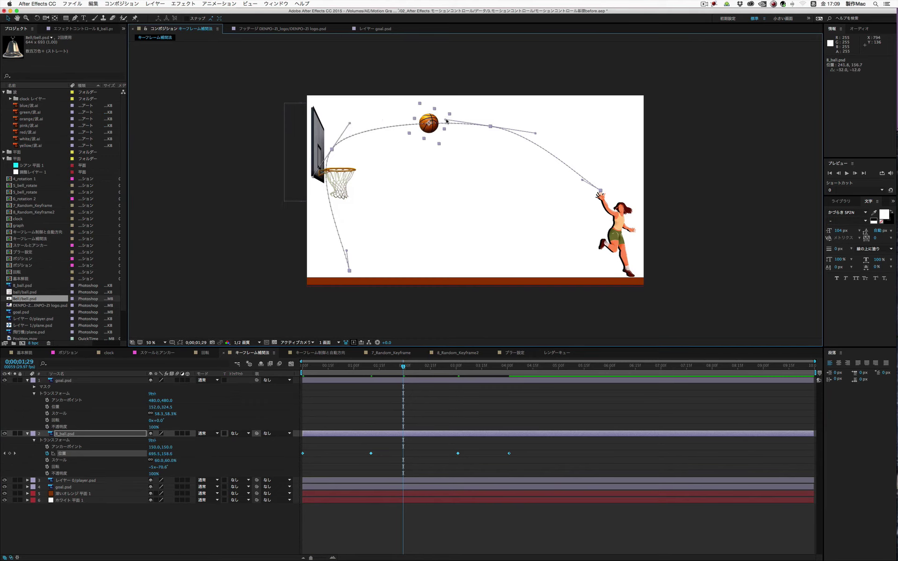
{"action": "left_click_drag", "start_coordinate": [446, 120], "coordinate": [461, 104]}
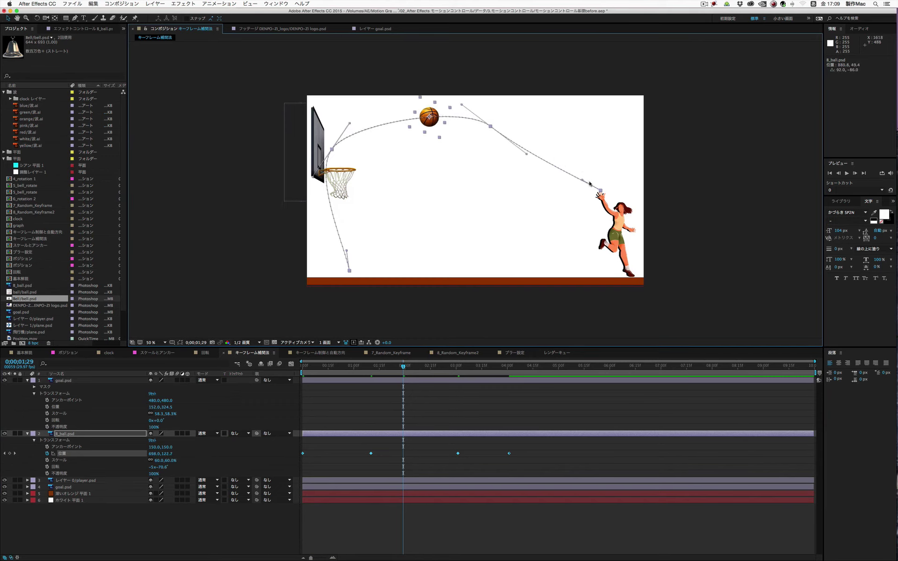
{"action": "mouse_move", "coordinate": [583, 182]}
{"action": "left_mouse_down"}
{"action": "mouse_move", "coordinate": [563, 190]}
{"action": "mouse_move", "coordinate": [530, 181]}
{"action": "left_mouse_up"}
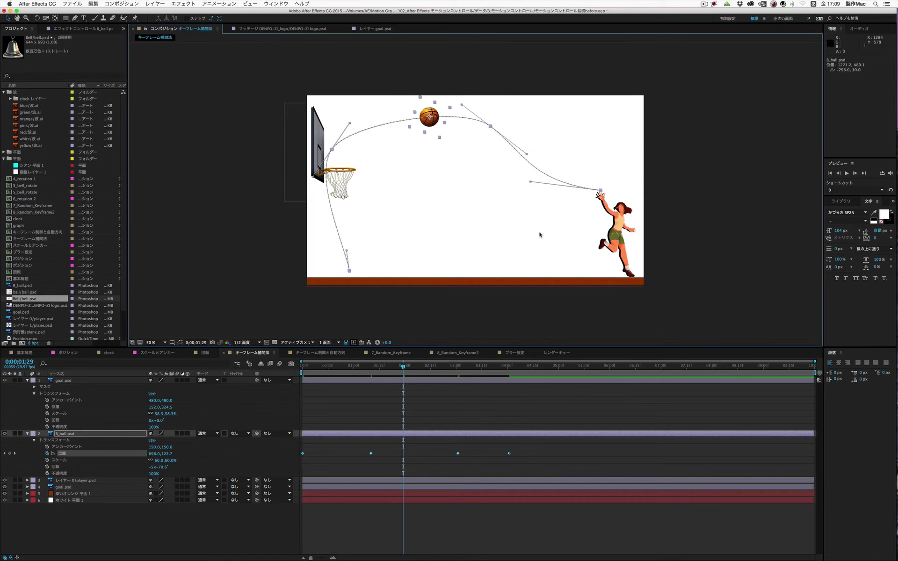
{"action": "left_click", "coordinate": [74, 455]}
{"action": "left_click", "coordinate": [344, 461]}
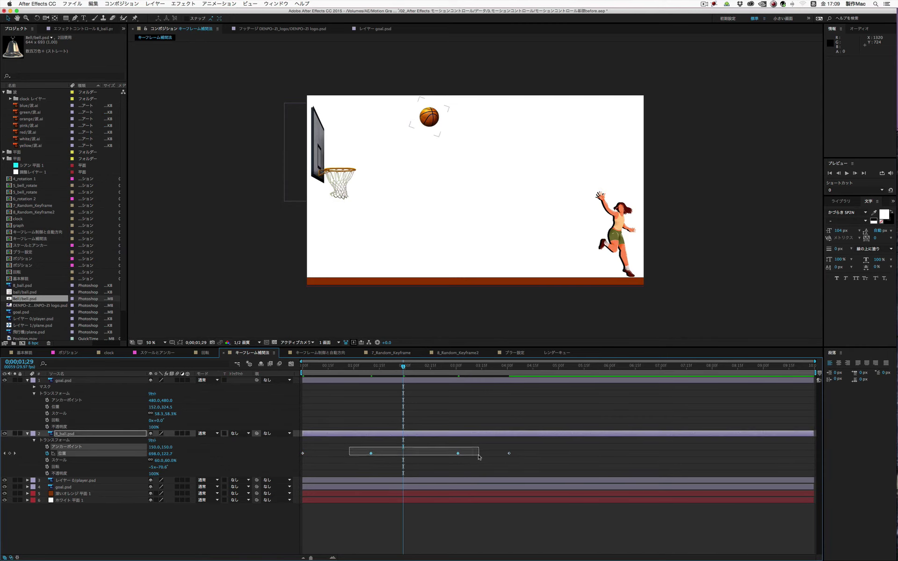
- Make the two middle Position keyframes Linear spatially, then bend the hoop-to-floor segment
{"action": "left_click_drag", "start_coordinate": [469, 457], "coordinate": [480, 459]}
{"action": "left_click", "coordinate": [194, 4]}
{"action": "mouse_move", "coordinate": [219, 3]}
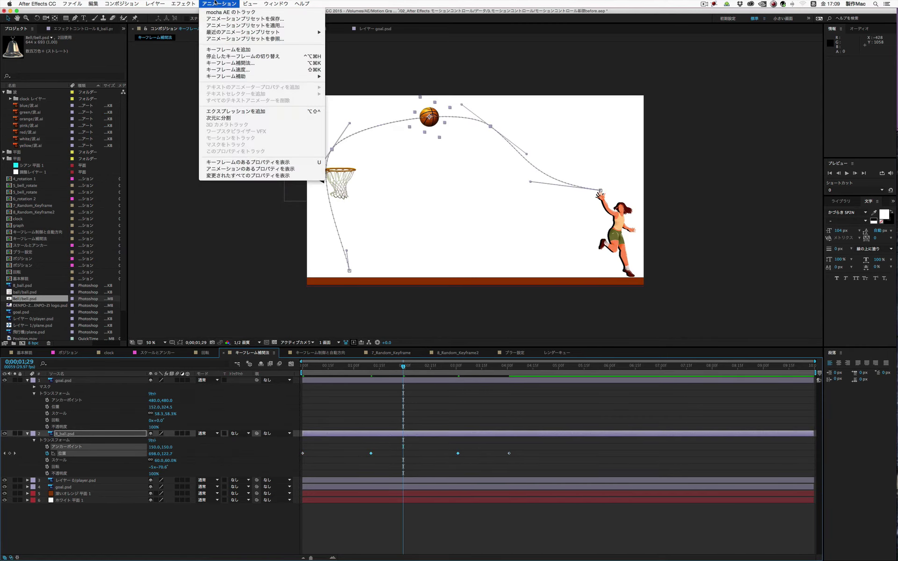
{"action": "left_click", "coordinate": [224, 62]}
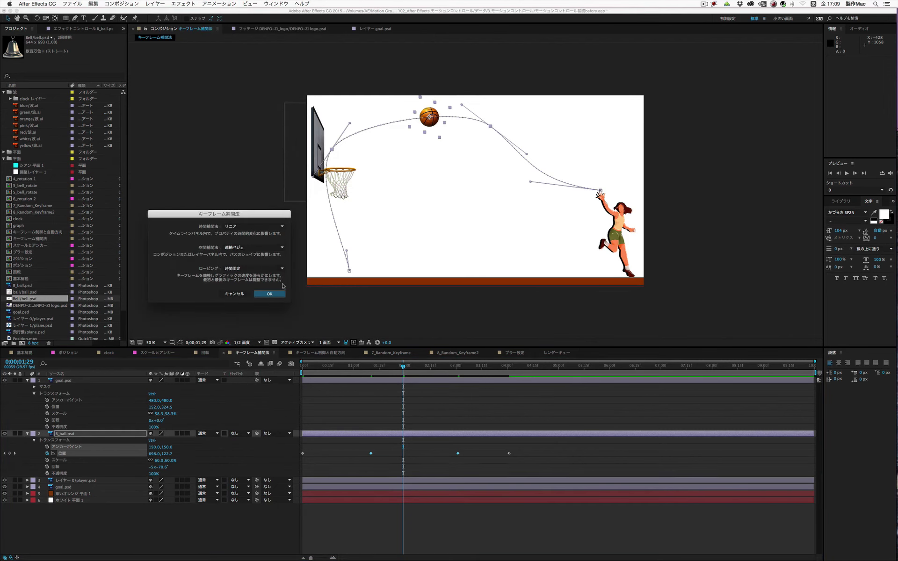
{"action": "left_click", "coordinate": [238, 248]}
{"action": "left_click", "coordinate": [238, 265]}
{"action": "left_click", "coordinate": [269, 294]}
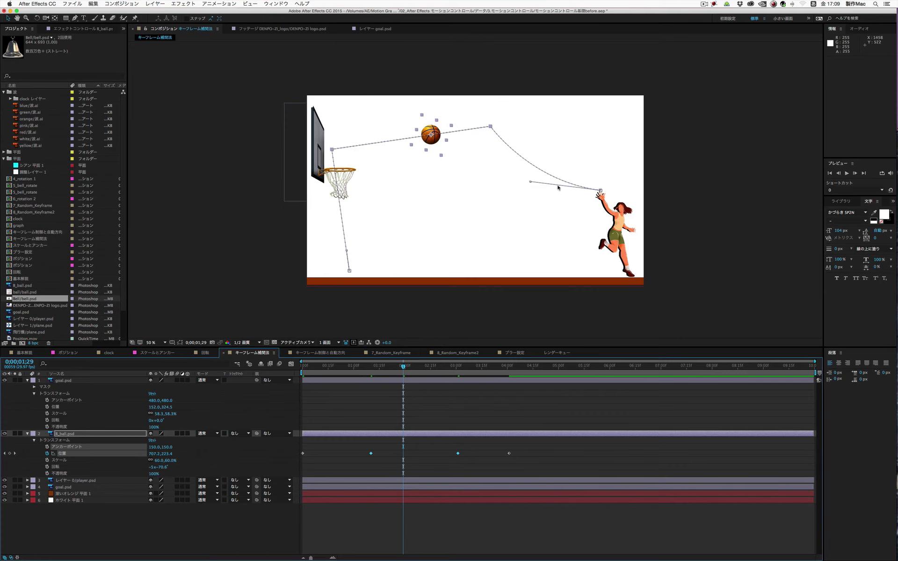
{"action": "left_click_drag", "start_coordinate": [333, 151], "coordinate": [333, 253]}
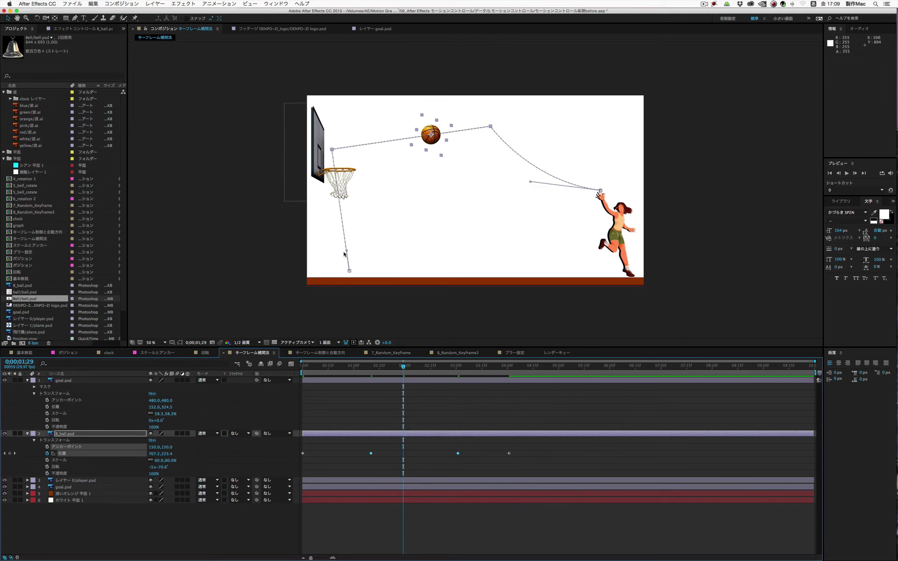